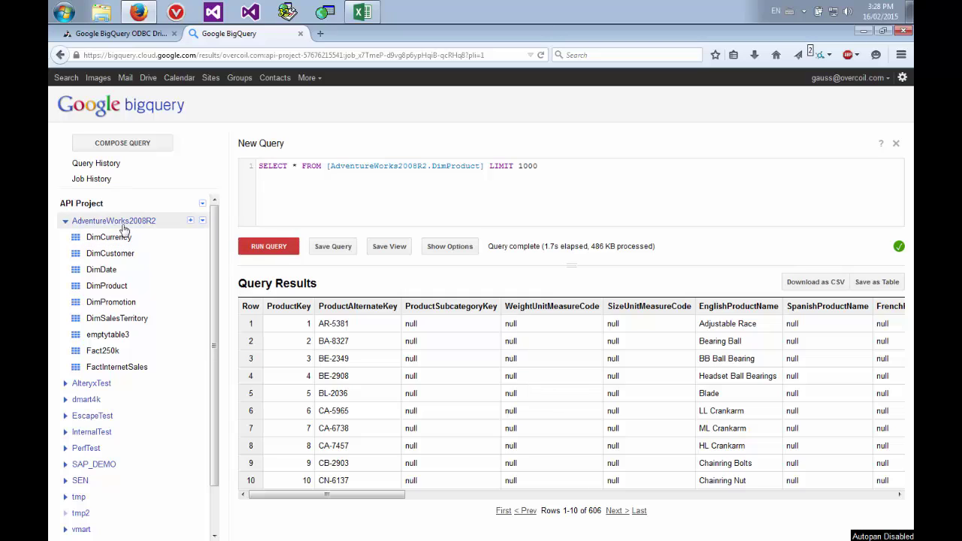
Step: Review the 606 product rows returned by the DimProduct query in BigQuery
{"action": "mouse_move", "coordinate": [122, 227]}
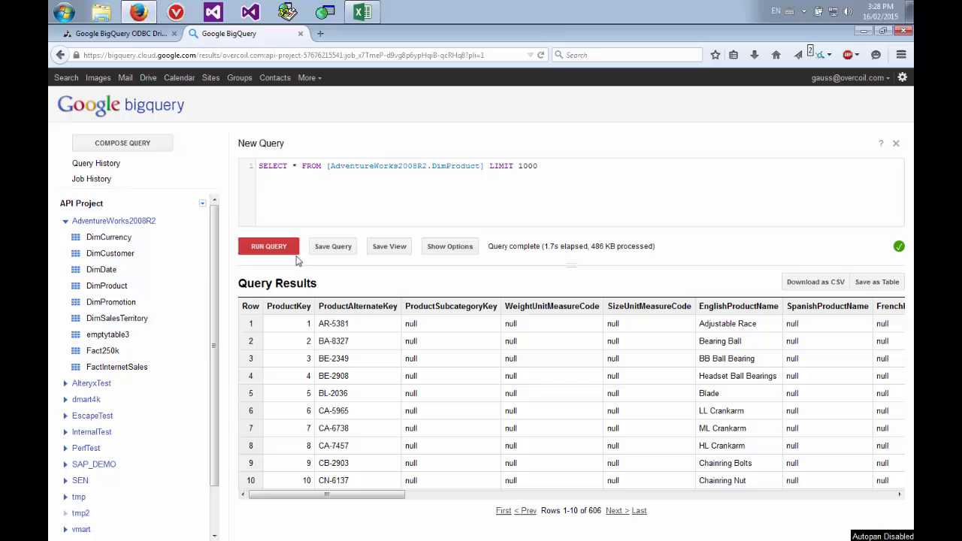
Step: View the DimProduct schema, rerun the query from cache, and scroll the results sideways
{"action": "left_click", "coordinate": [116, 290]}
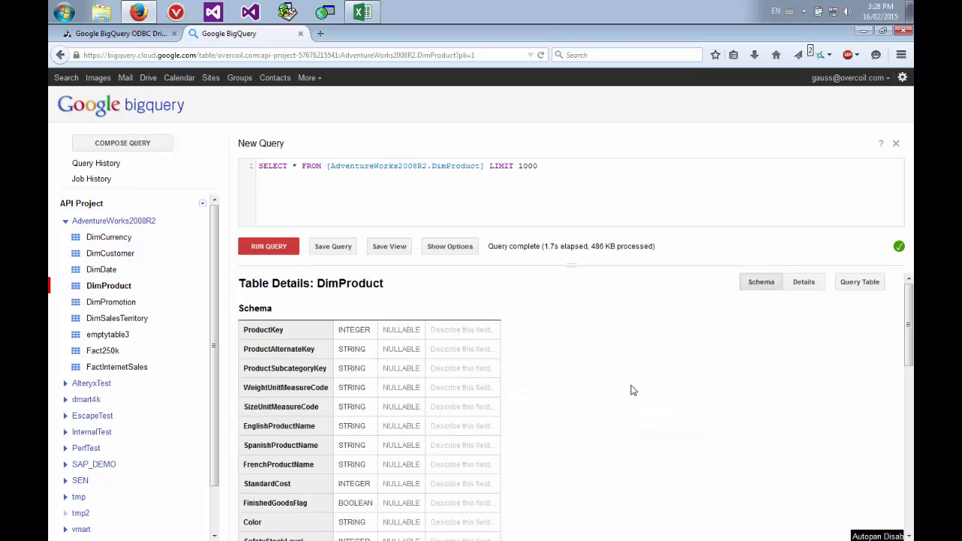
{"action": "scroll", "coordinate": [546, 413], "scroll_direction": "down", "scroll_amount": 3}
{"action": "scroll", "coordinate": [541, 414], "scroll_direction": "down", "scroll_amount": 2}
{"action": "scroll", "coordinate": [539, 414], "scroll_direction": "up", "scroll_amount": 5}
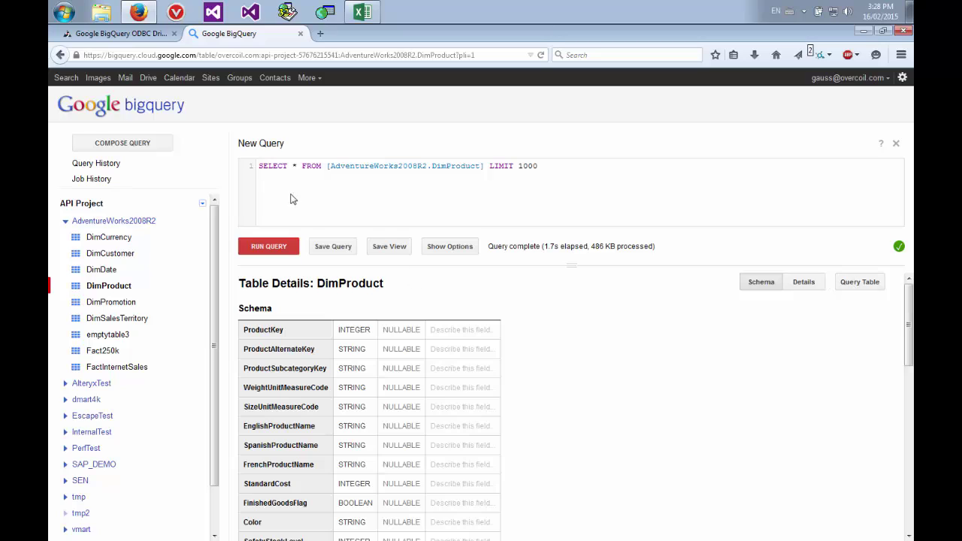
{"action": "left_click", "coordinate": [269, 249]}
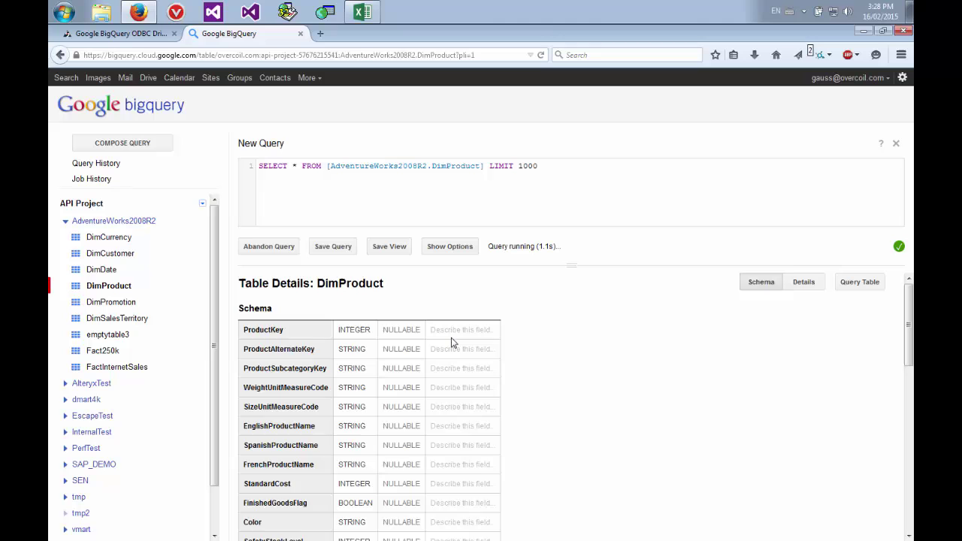
{"action": "left_click_drag", "start_coordinate": [338, 495], "coordinate": [323, 410]}
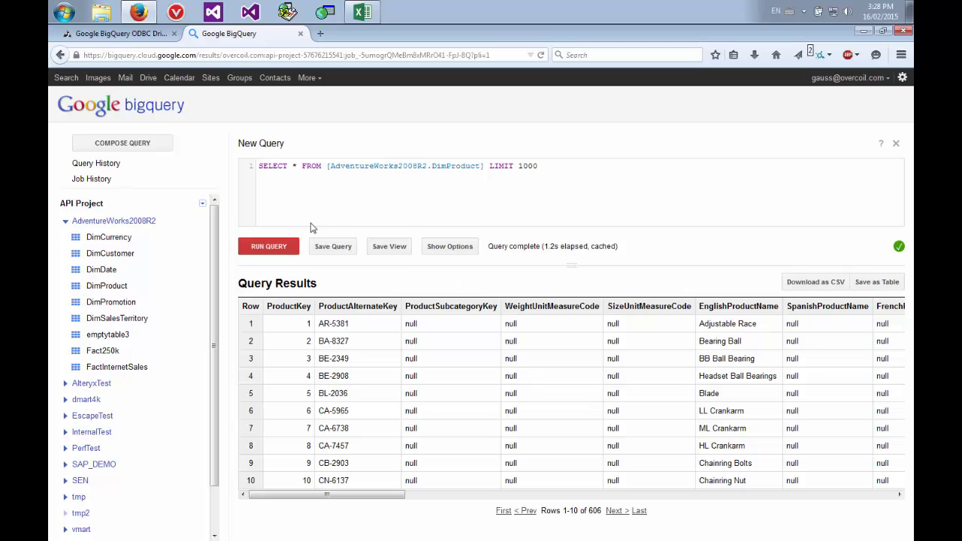
Step: Browse the Simba Google BigQuery ODBC Driver overview page, then bring up the Start menu
{"action": "left_click", "coordinate": [147, 35]}
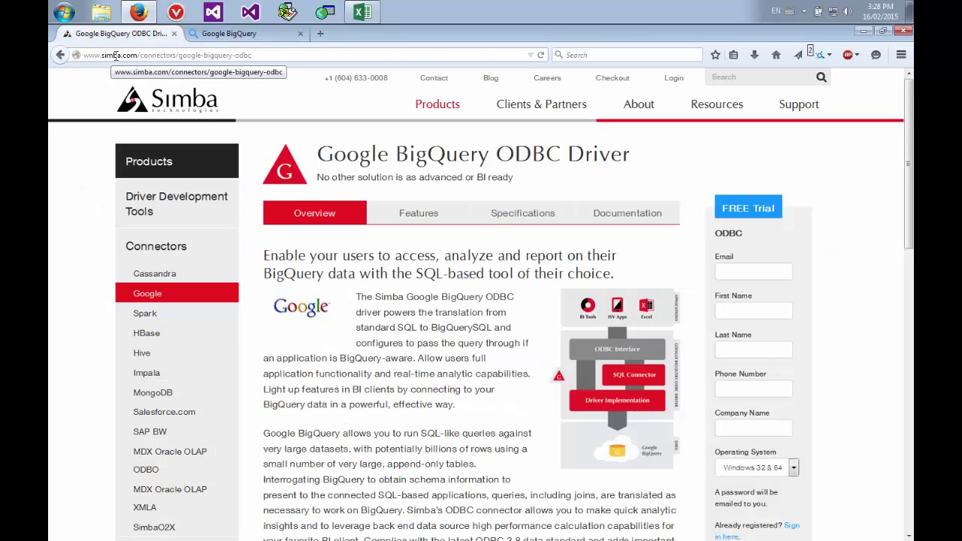
{"action": "mouse_move", "coordinate": [438, 105]}
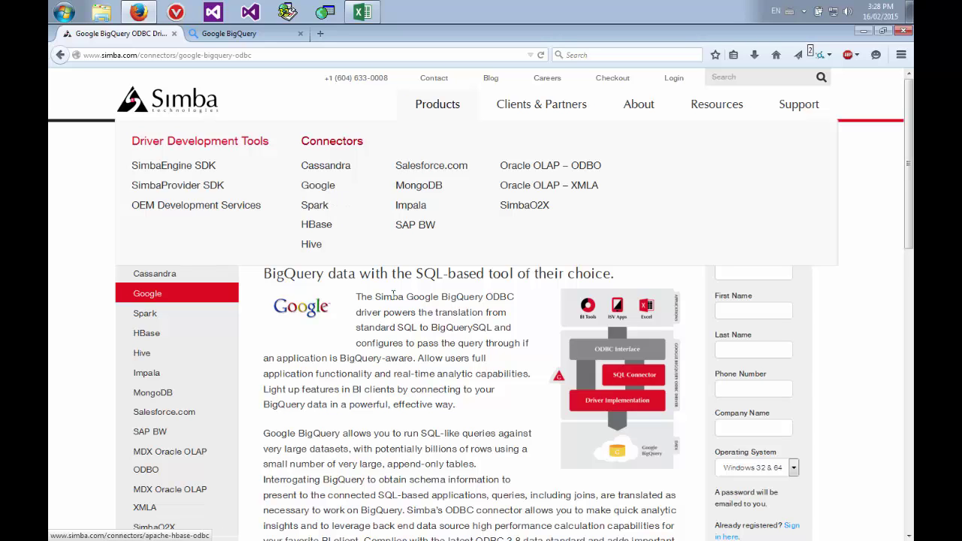
{"action": "scroll", "coordinate": [411, 342], "scroll_direction": "down", "scroll_amount": 3}
{"action": "scroll", "coordinate": [412, 342], "scroll_direction": "down", "scroll_amount": 1}
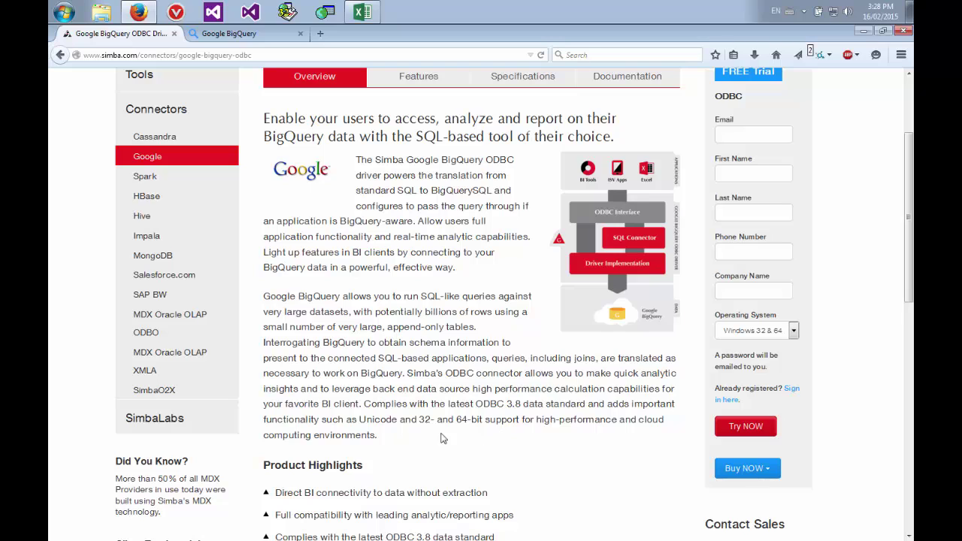
{"action": "left_click", "coordinate": [63, 12]}
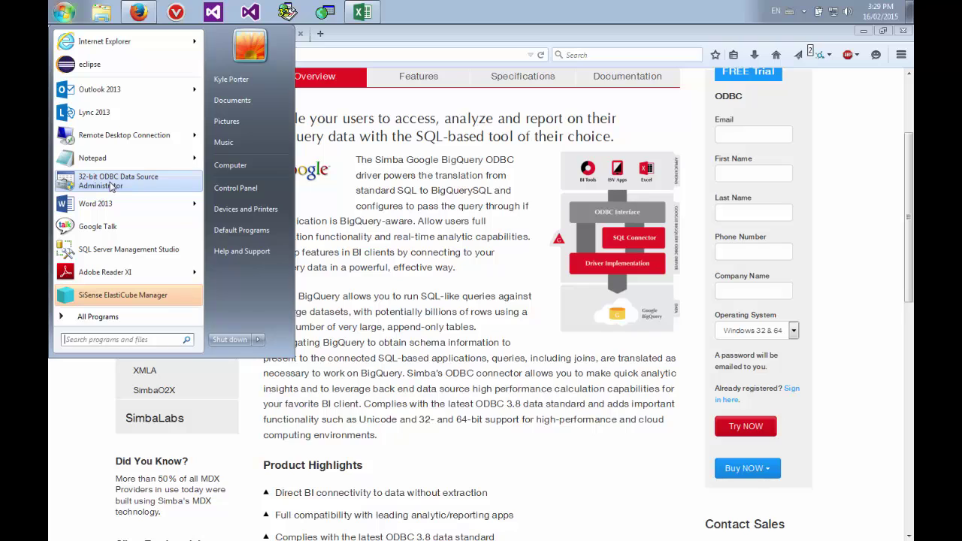
Step: Configure the system DSN 'Sample Simba BigQuery DSN' in the 32-bit ODBC Data Source Administrator
{"action": "left_click", "coordinate": [111, 186]}
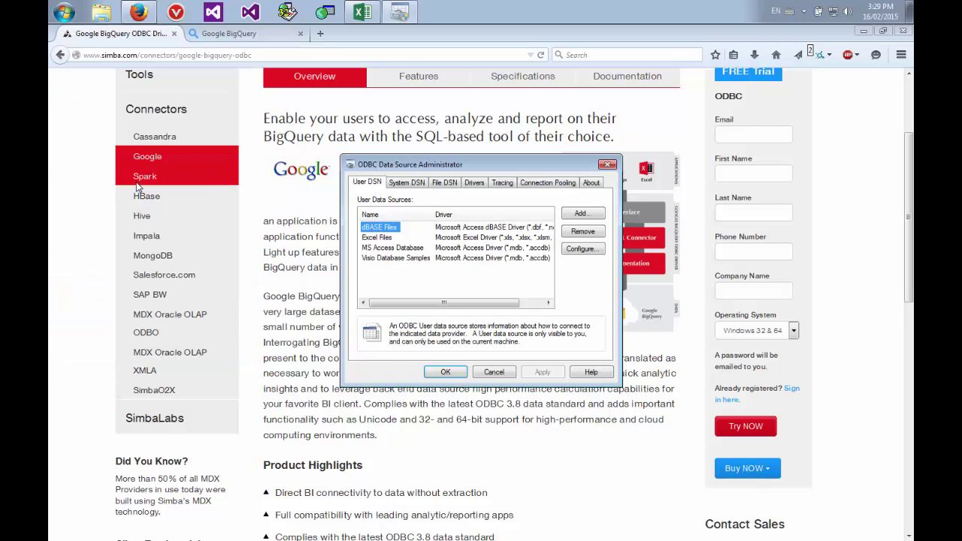
{"action": "left_click", "coordinate": [407, 184]}
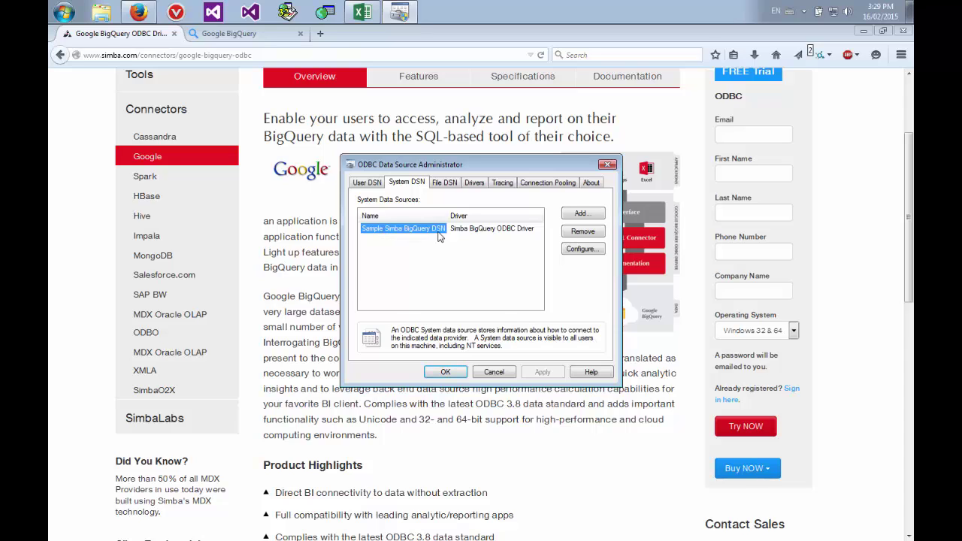
{"action": "left_click", "coordinate": [578, 249]}
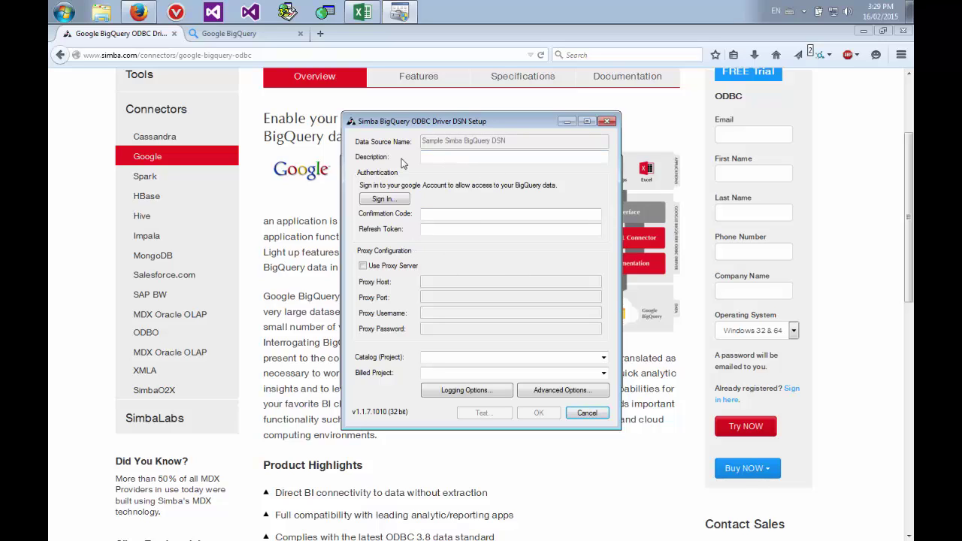
Step: Sign in to Google, grant BigQuery Client Tools access, and select the confirmation code
{"action": "left_click", "coordinate": [392, 205]}
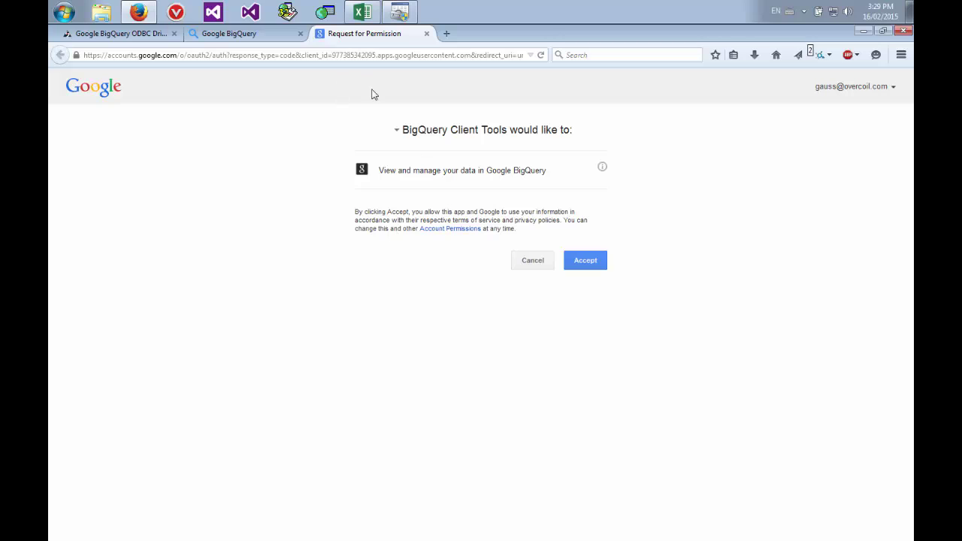
{"action": "left_click", "coordinate": [585, 267]}
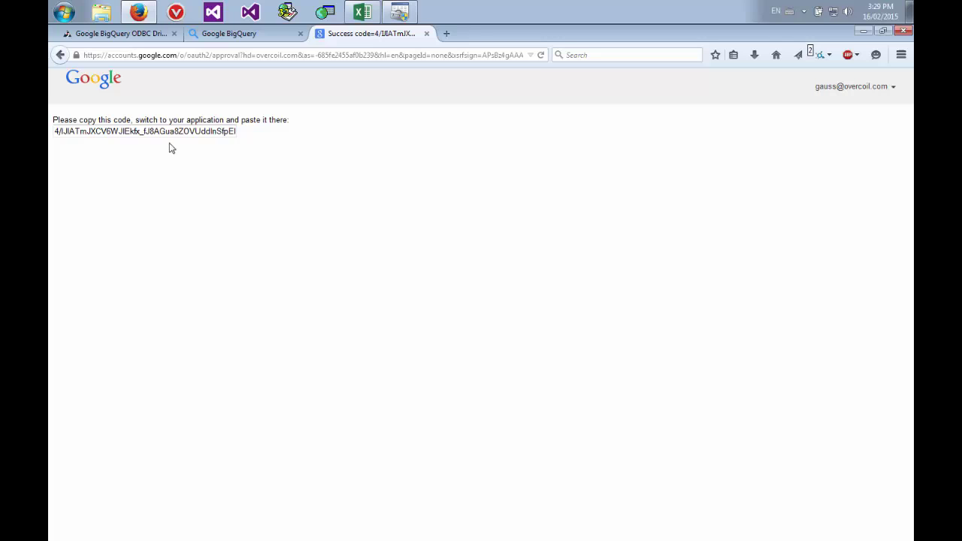
{"action": "triple_click", "coordinate": [171, 134]}
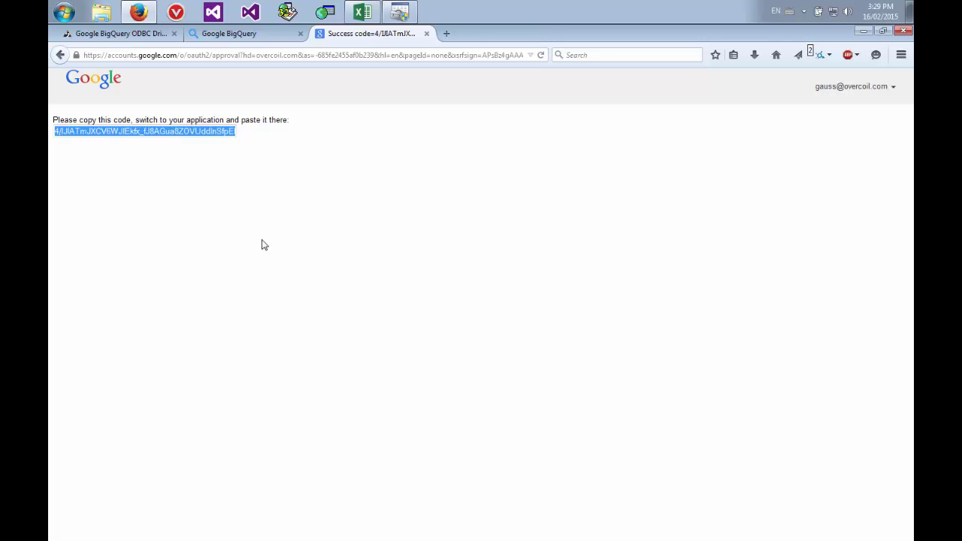
Step: Paste the Google confirmation code into the DSN Setup dialog
{"action": "left_click", "coordinate": [399, 11]}
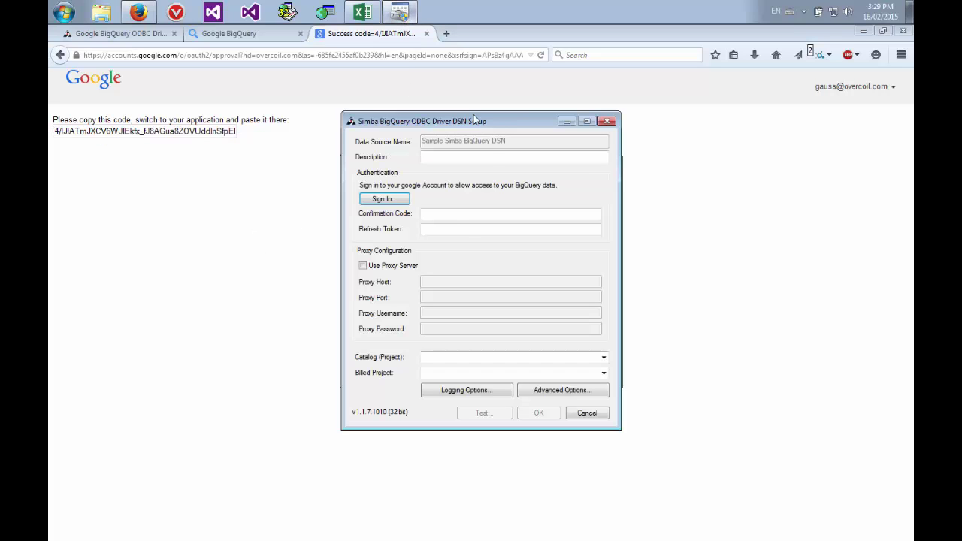
{"action": "left_click", "coordinate": [456, 217]}
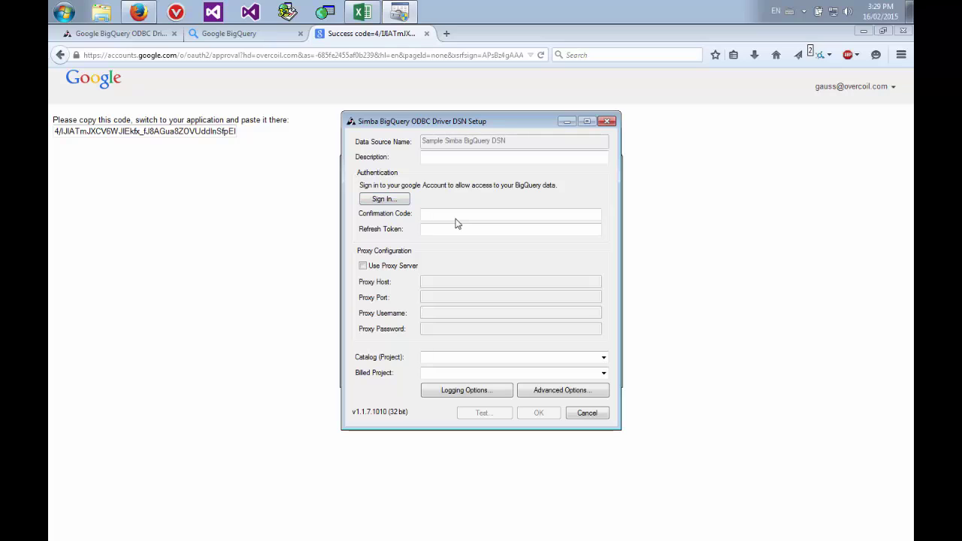
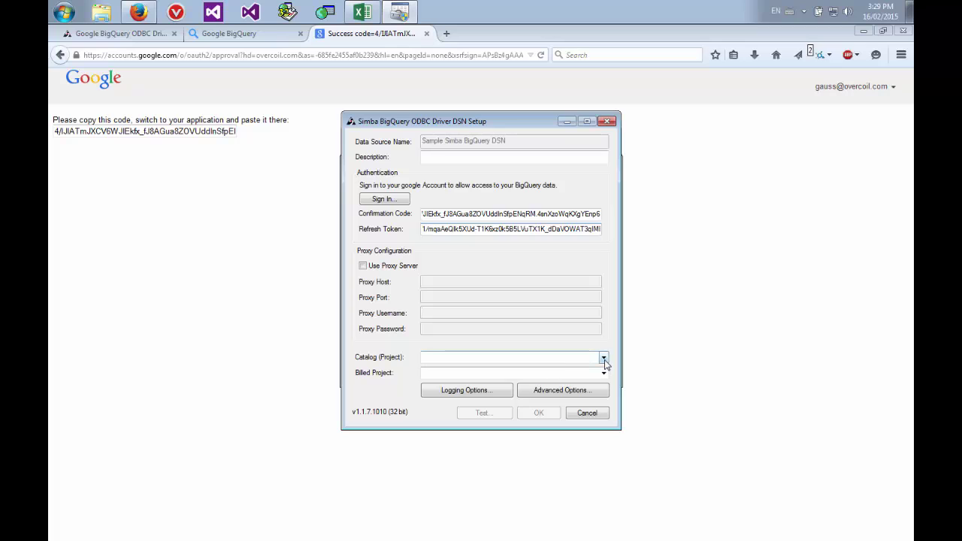
Step: Set API Project as both the catalog and the billed project
{"action": "left_click", "coordinate": [541, 358]}
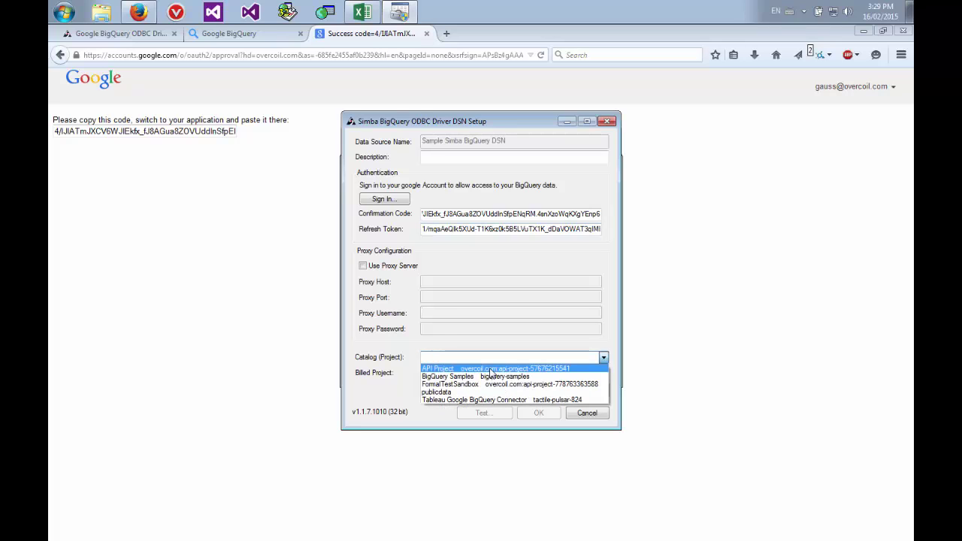
{"action": "left_click", "coordinate": [490, 369]}
{"action": "left_click", "coordinate": [603, 373]}
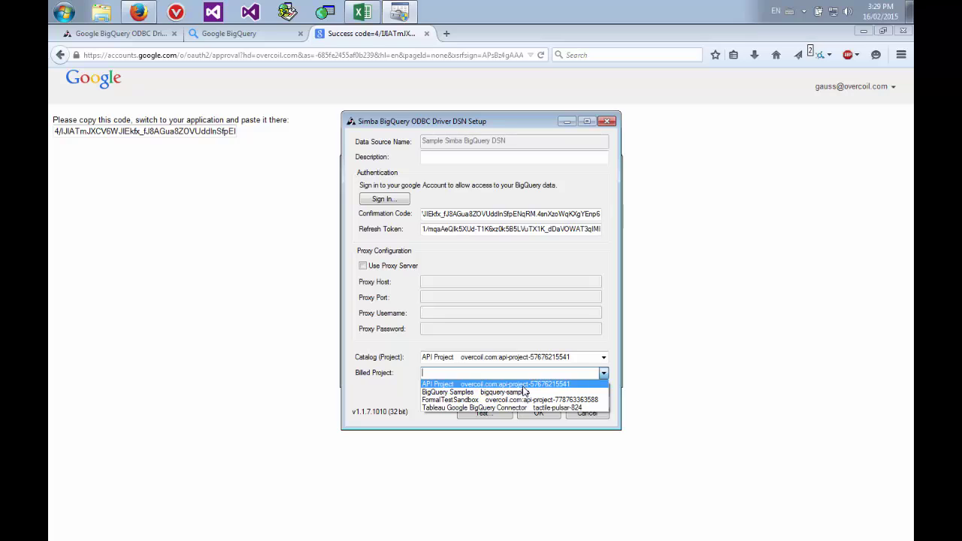
{"action": "left_click", "coordinate": [525, 388]}
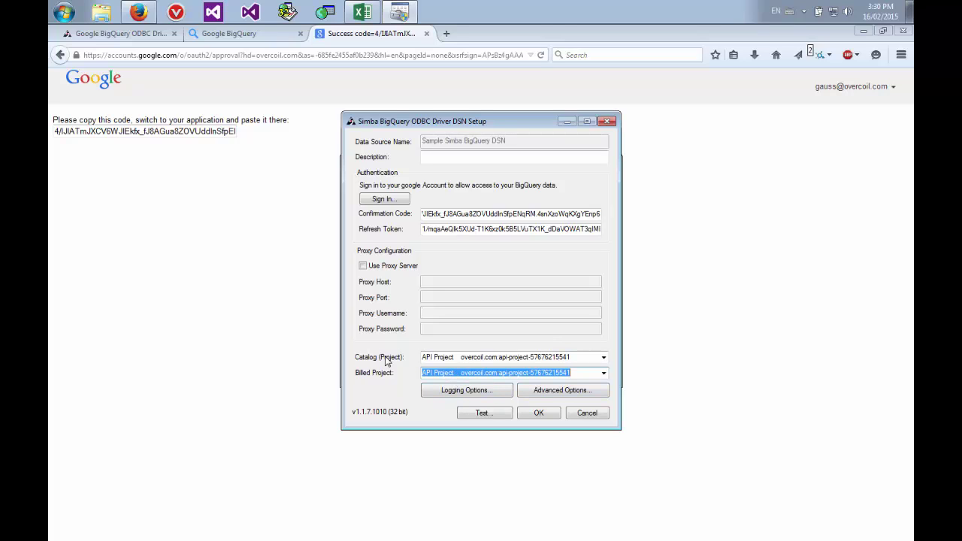
Step: Test the BigQuery connection successfully and save the DSN settings
{"action": "left_click", "coordinate": [488, 415]}
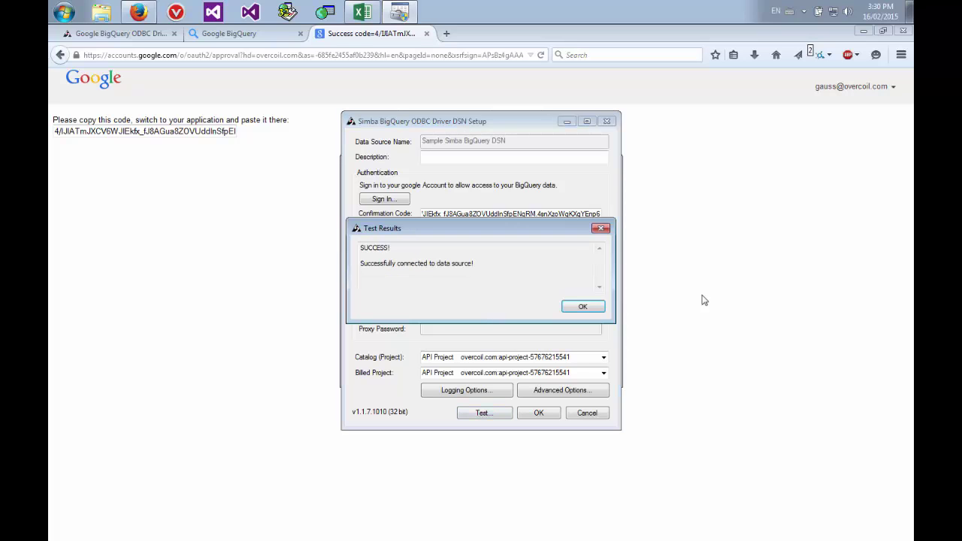
{"action": "left_click", "coordinate": [583, 309]}
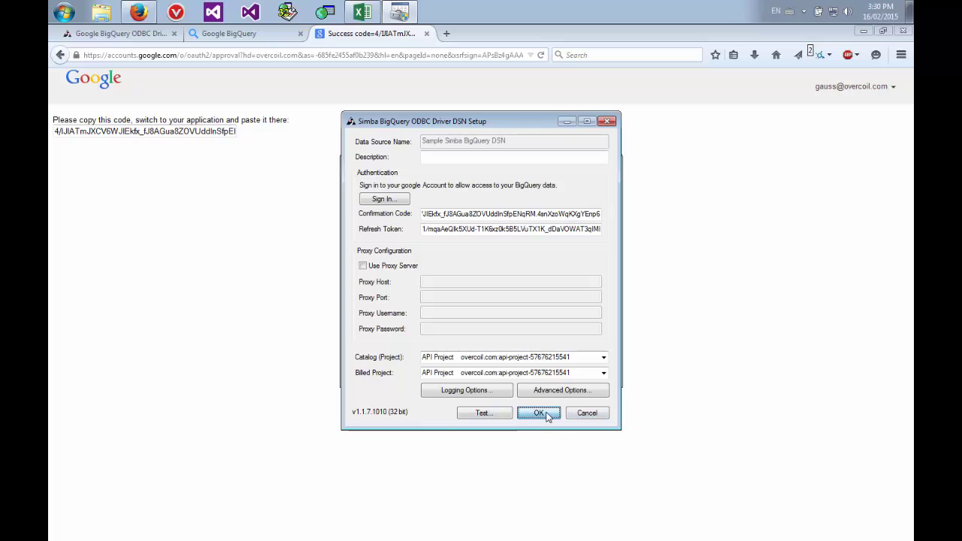
{"action": "left_click", "coordinate": [547, 416]}
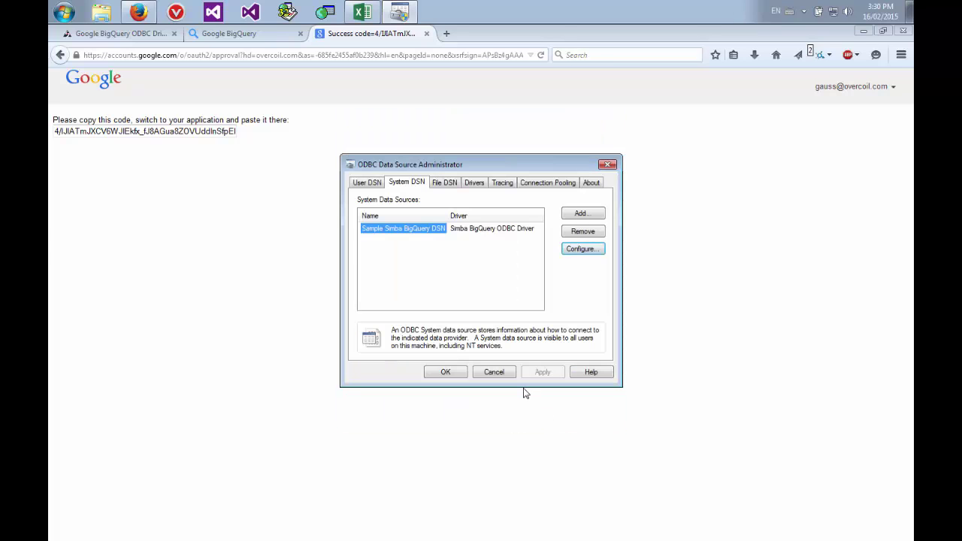
Step: In Excel, launch the Data Connection Wizard from Data > From Other Sources
{"action": "left_click", "coordinate": [362, 11]}
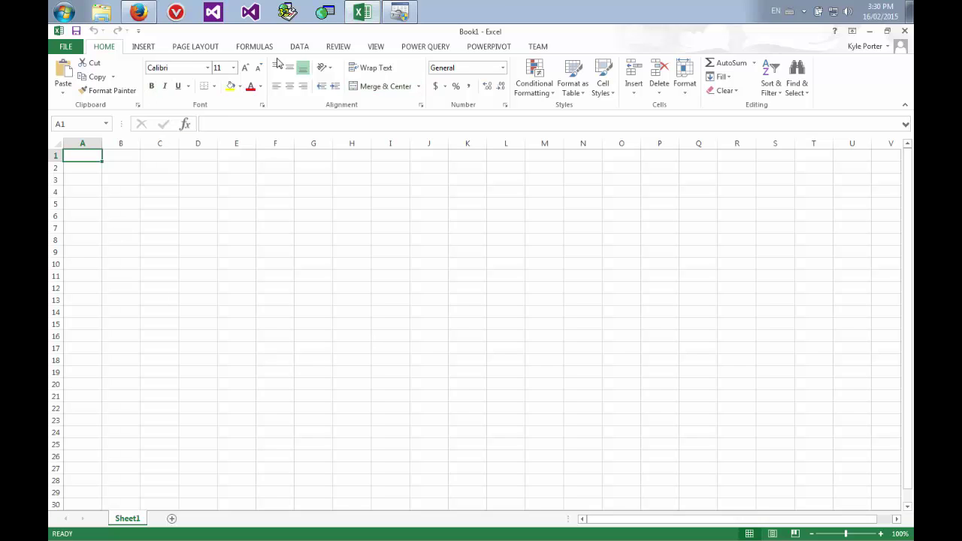
{"action": "left_click", "coordinate": [299, 47]}
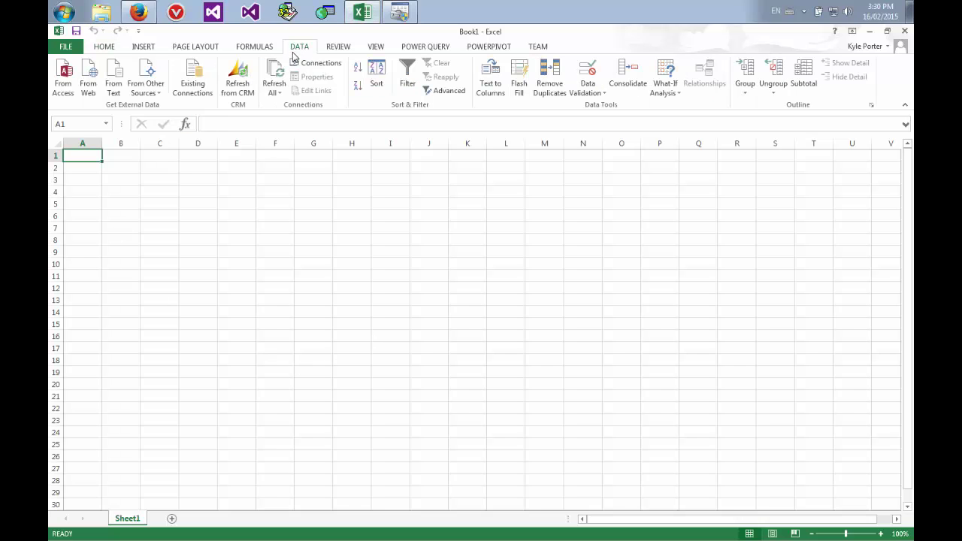
{"action": "left_click", "coordinate": [145, 76]}
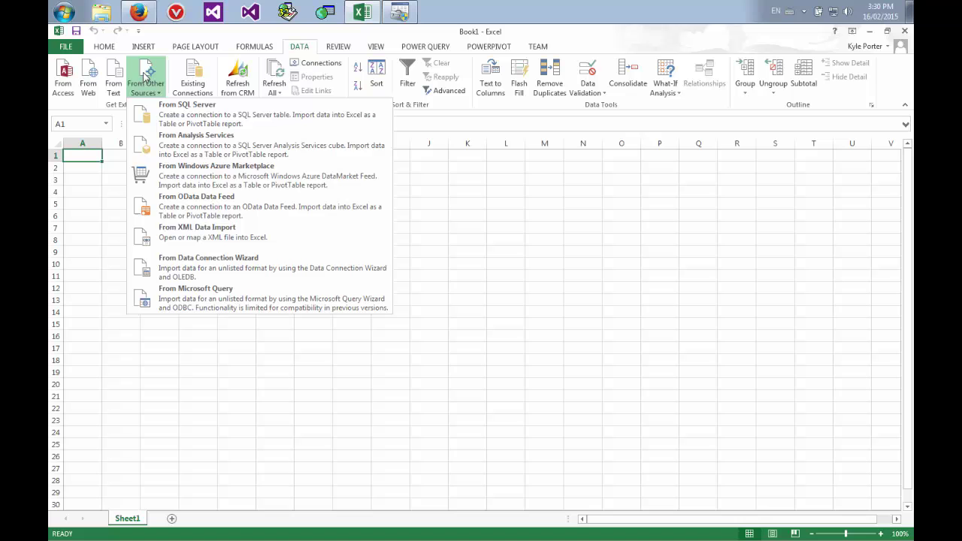
{"action": "left_click", "coordinate": [166, 266]}
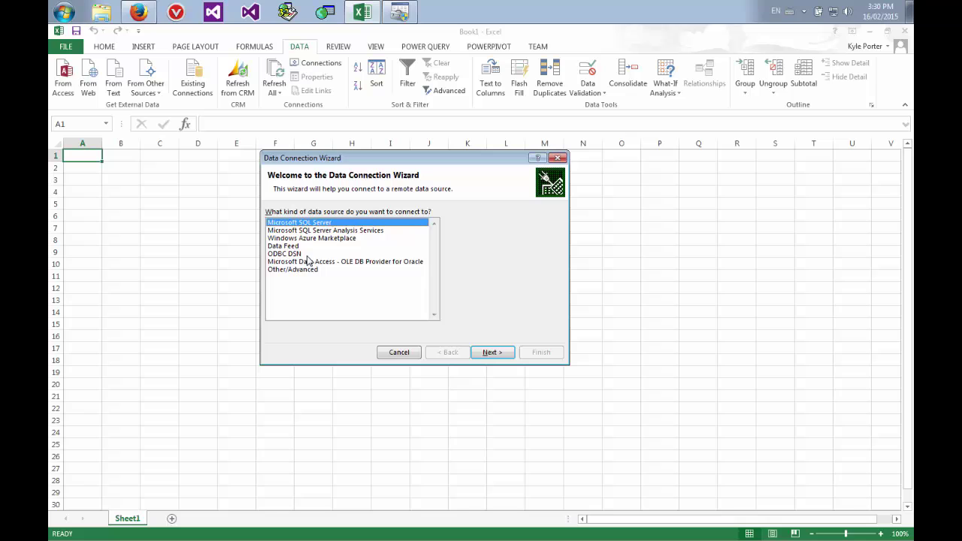
Step: Connect the wizard via ODBC DSN using Sample Simba BigQuery DSN
{"action": "left_click", "coordinate": [301, 255]}
{"action": "left_click", "coordinate": [492, 352]}
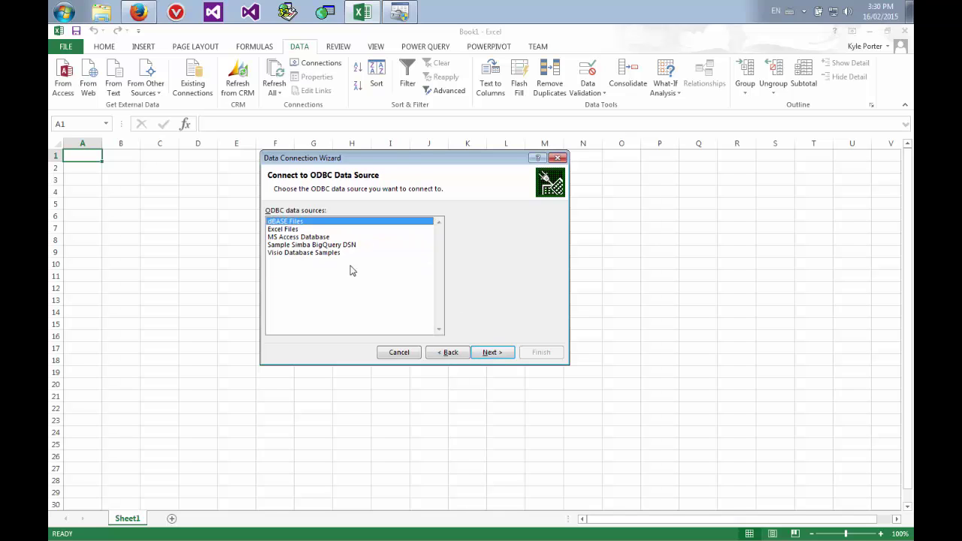
{"action": "left_click", "coordinate": [328, 246]}
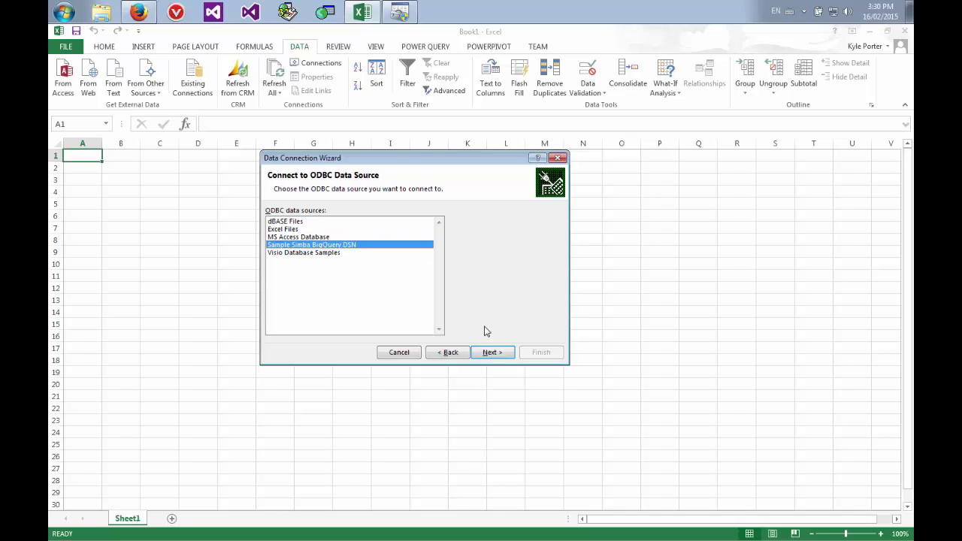
{"action": "left_click", "coordinate": [493, 353]}
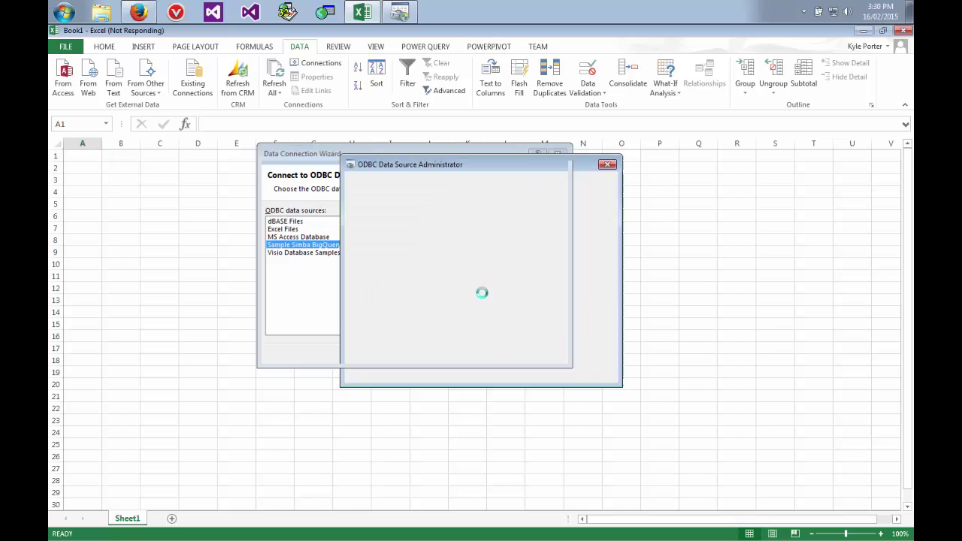
{"action": "left_click_drag", "start_coordinate": [390, 166], "coordinate": [345, 107]}
Step: Import the DimProduct table into Sheet1, replacing the existing .odc connection file
{"action": "left_click", "coordinate": [248, 247]}
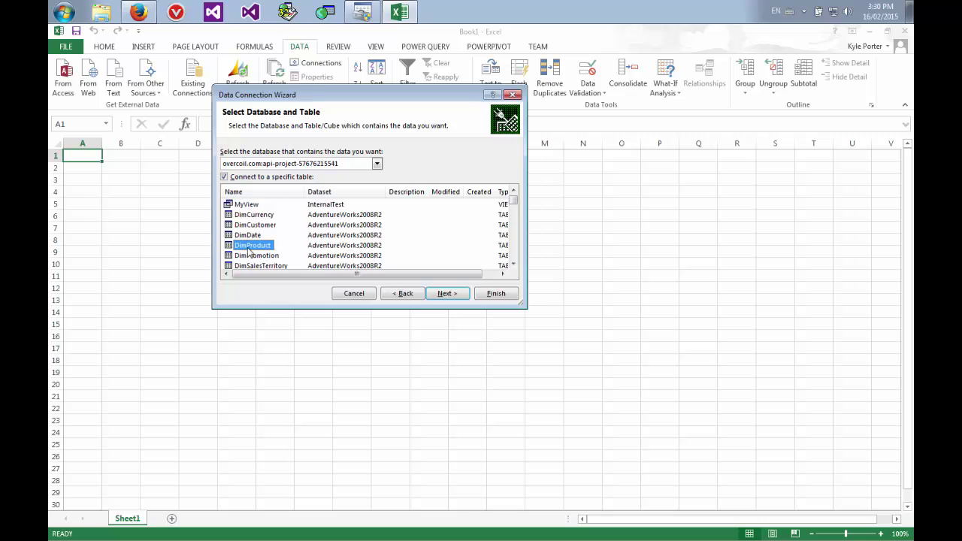
{"action": "left_click", "coordinate": [490, 294]}
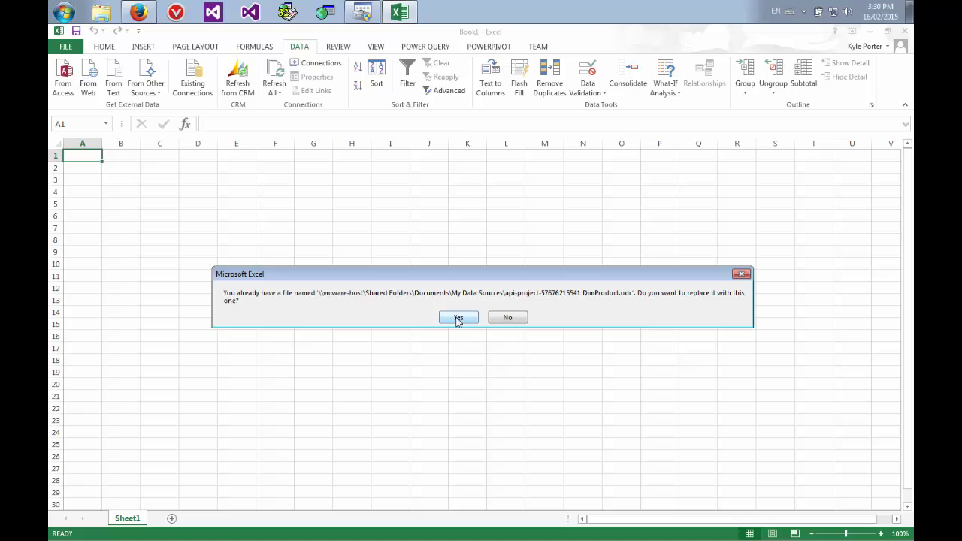
{"action": "left_click", "coordinate": [458, 318]}
{"action": "left_click", "coordinate": [383, 267]}
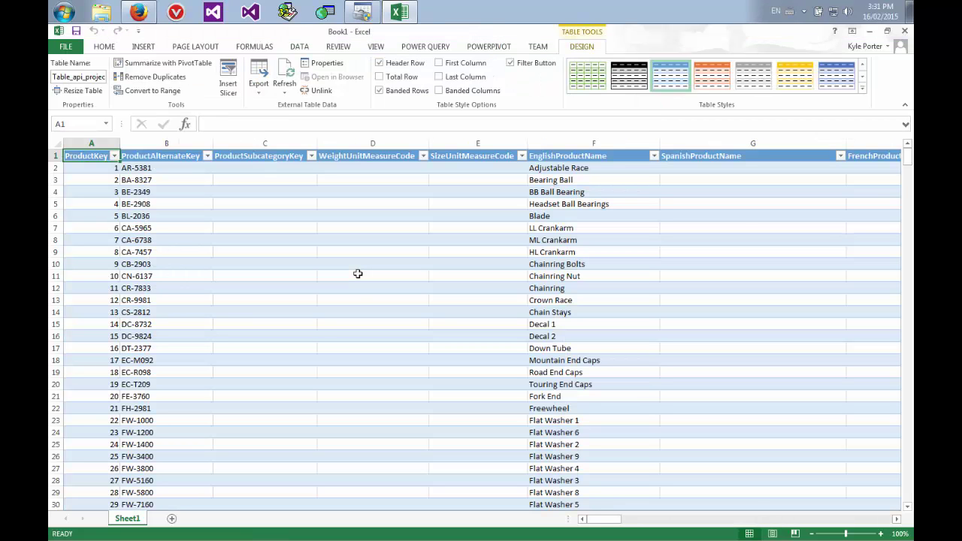
{"action": "scroll", "coordinate": [357, 274], "scroll_direction": "down", "scroll_amount": 5}
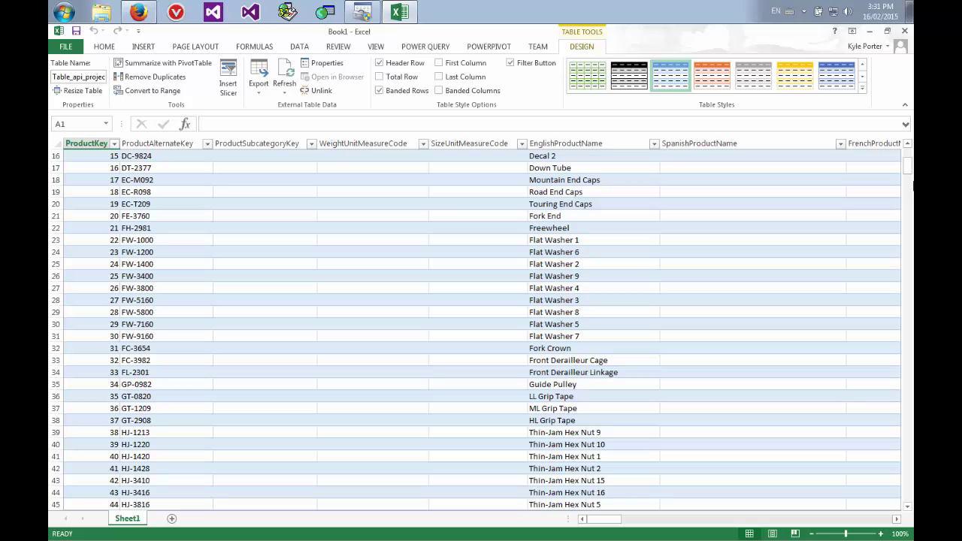
{"action": "scroll", "coordinate": [877, 326], "scroll_direction": "down", "scroll_amount": 20}
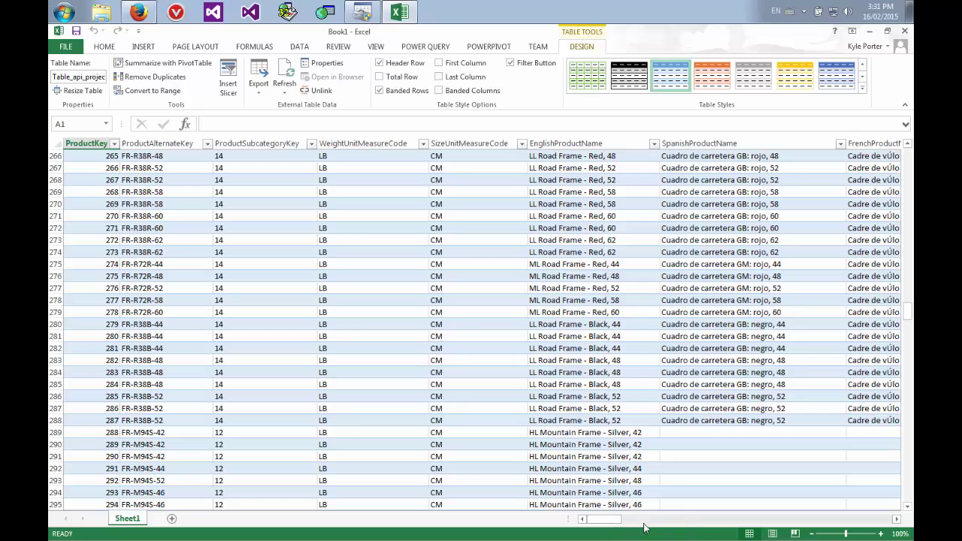
{"action": "left_click_drag", "start_coordinate": [607, 519], "coordinate": [766, 522]}
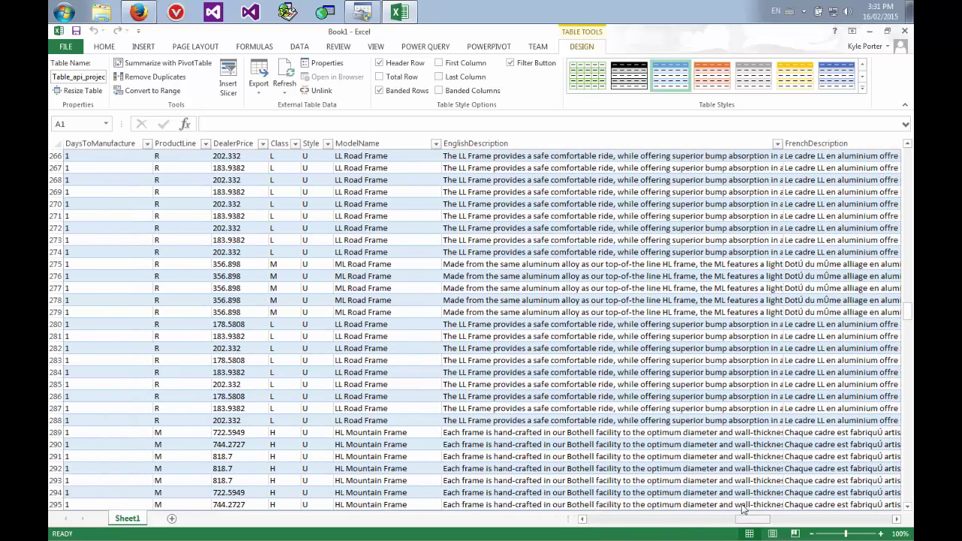
{"action": "left_click", "coordinate": [806, 11]}
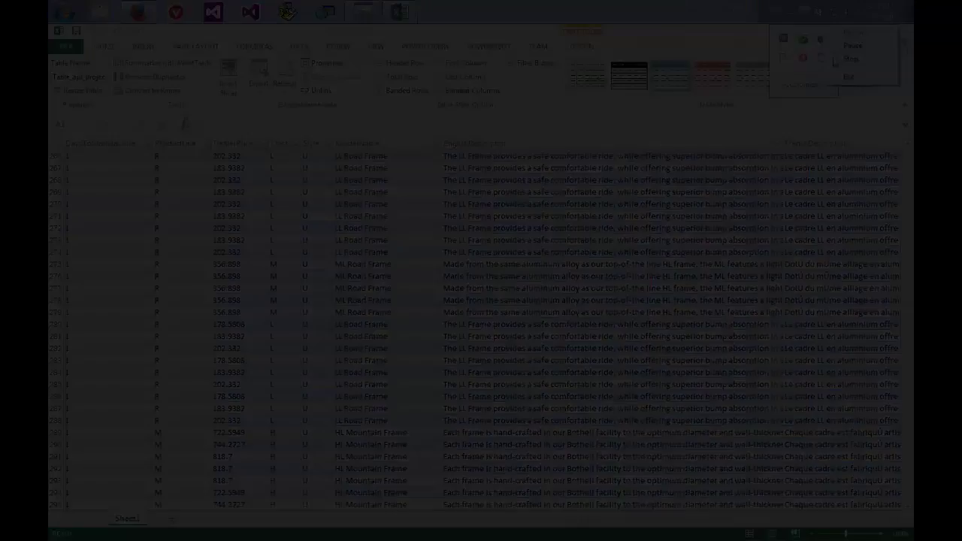